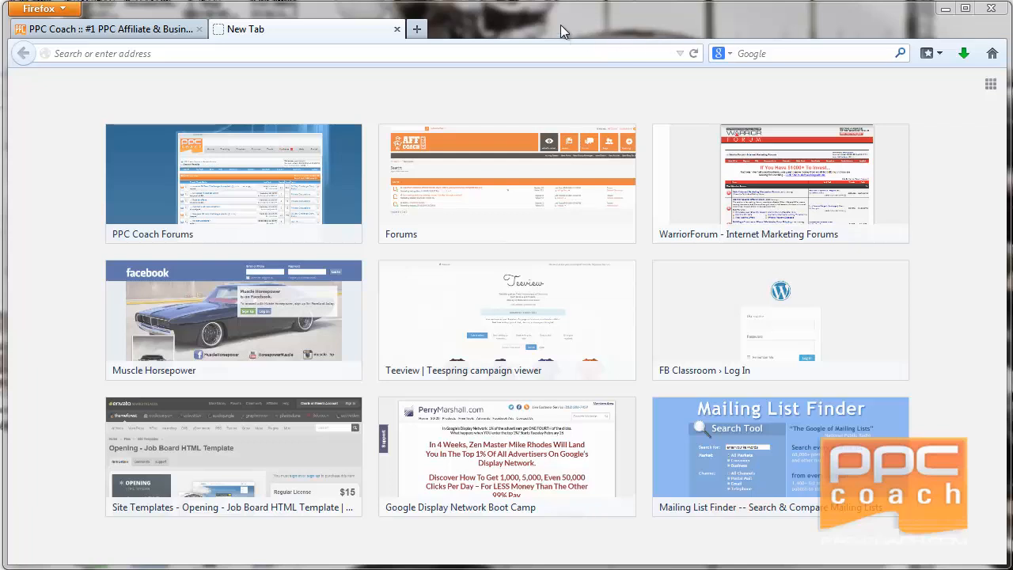
Load Facebook, go to Ads Manager's Audiences list and begin a new audience.
left_click(445, 53)
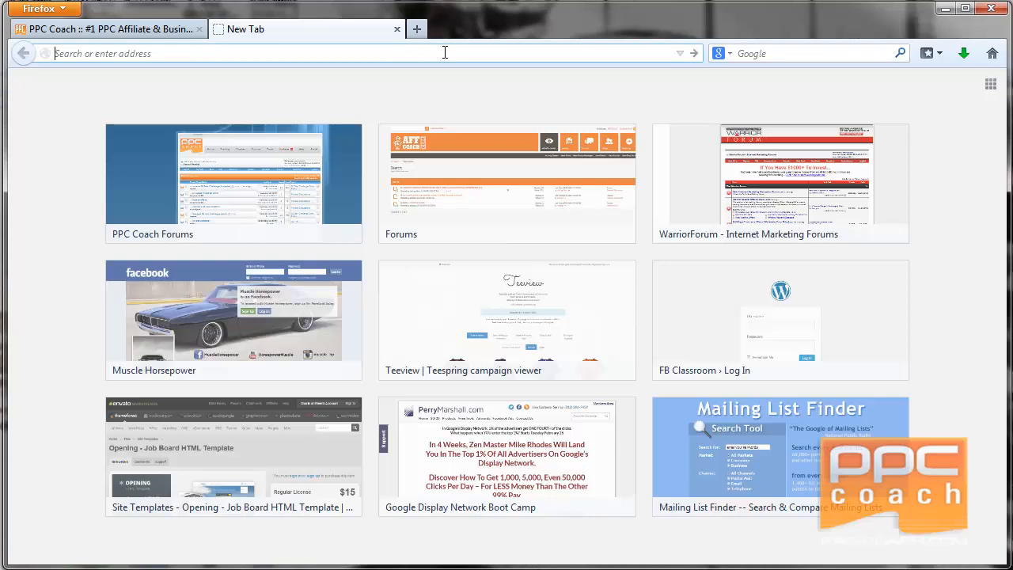
type("facebook.com")
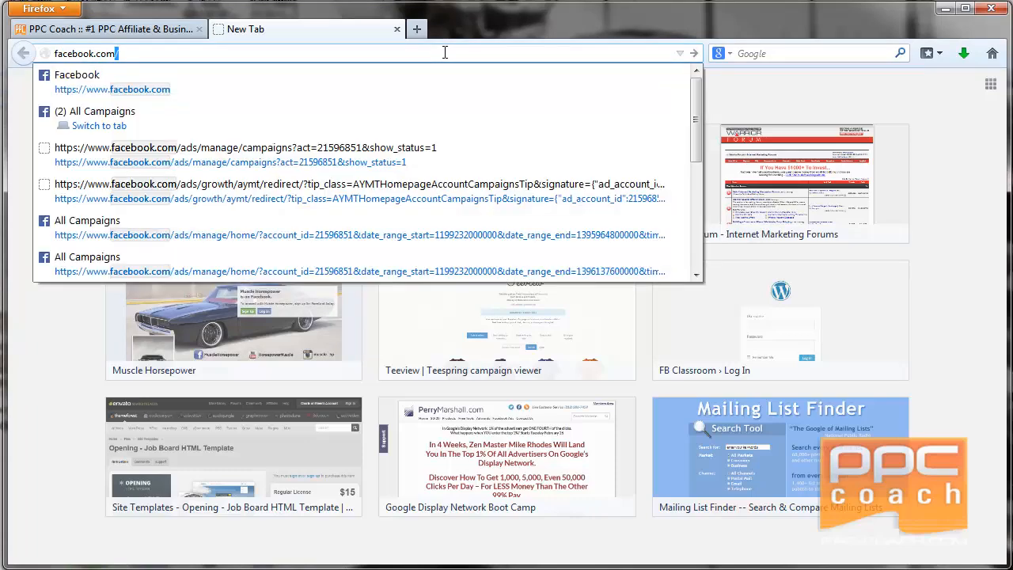
key("Return")
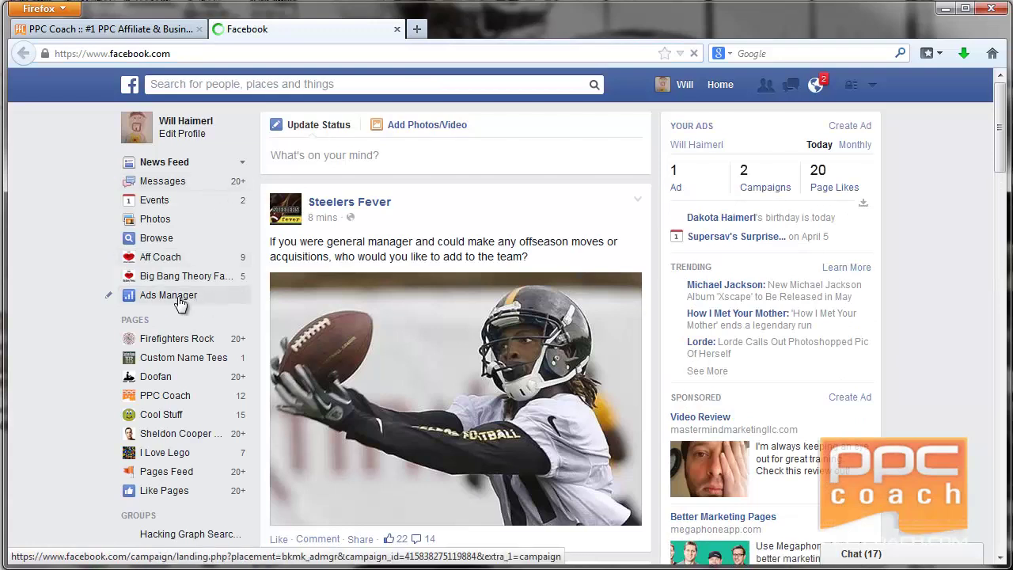
left_click(168, 294)
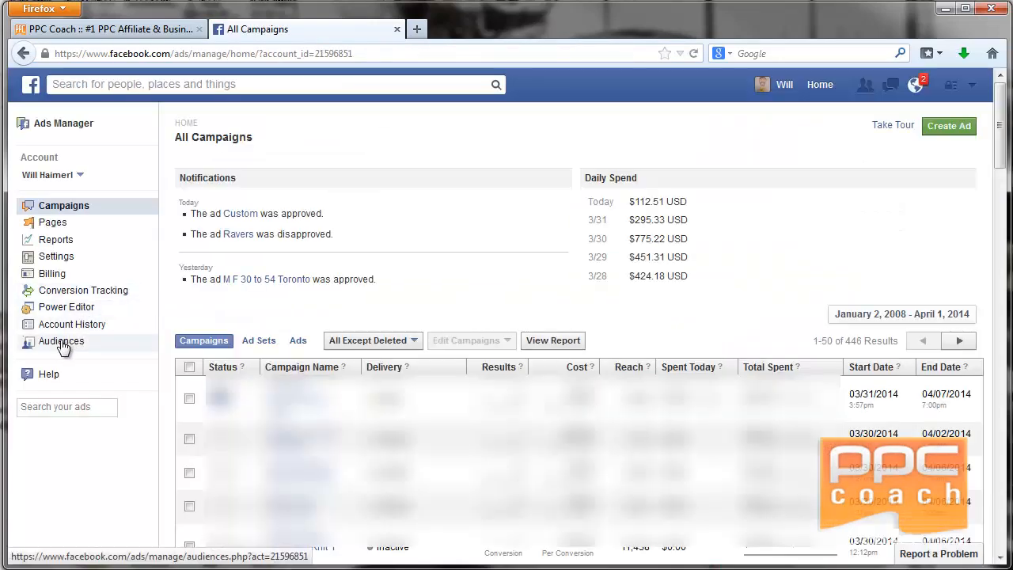
left_click(61, 341)
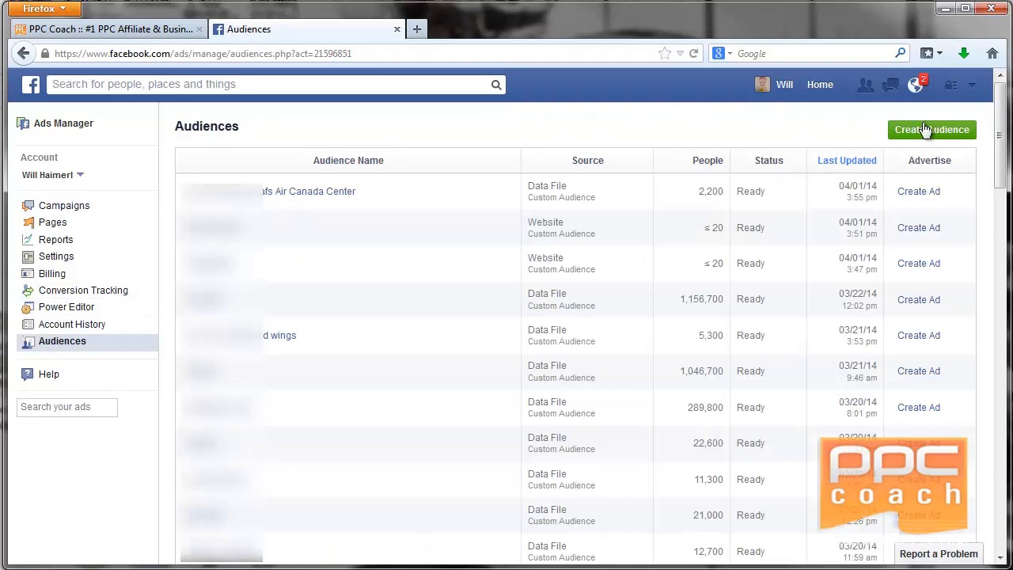
left_click(924, 132)
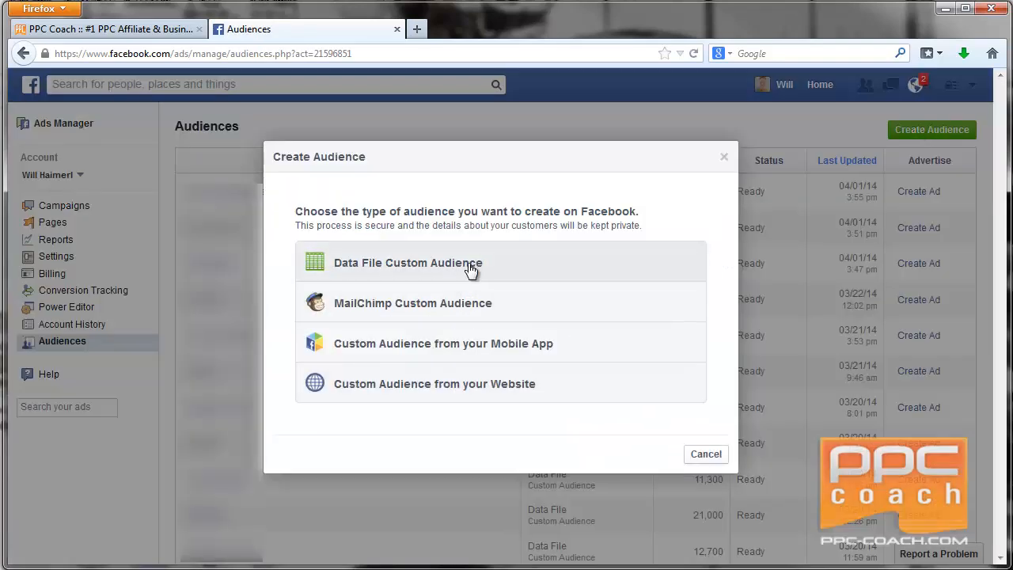
Choose a website-visitors custom audience and copy its web remarketing pixel code.
left_click(435, 387)
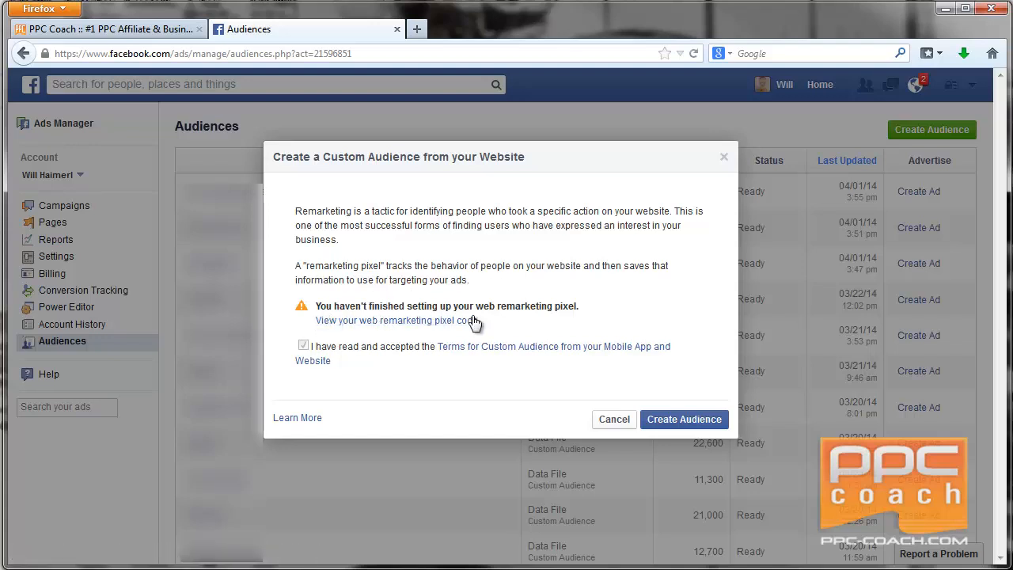
left_click(387, 323)
left_click(401, 346)
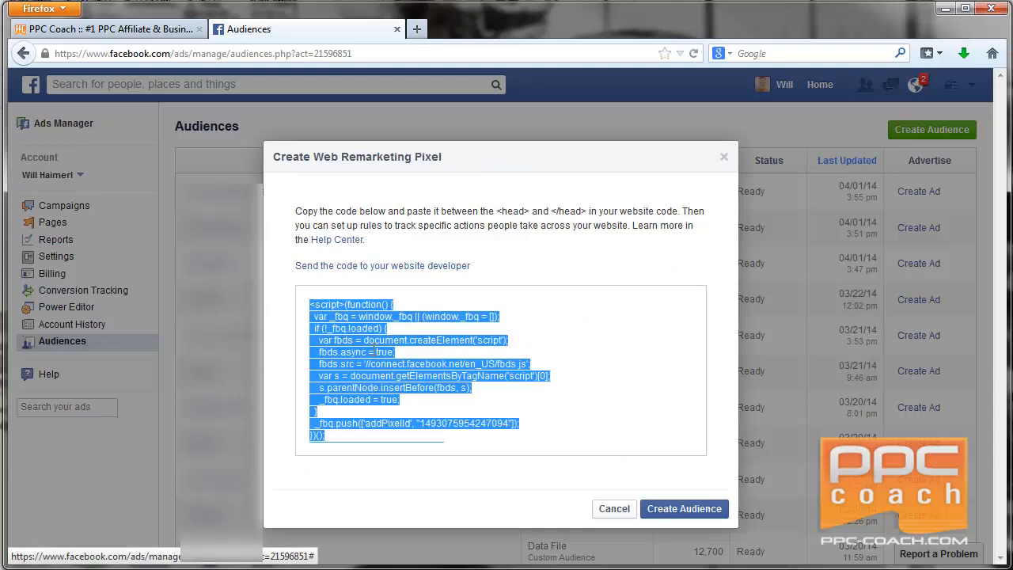
right_click(371, 348)
left_click(422, 400)
Name the audience PPC-Coach.com, keep all website visitors, retain 180 days, and create it.
left_click(680, 510)
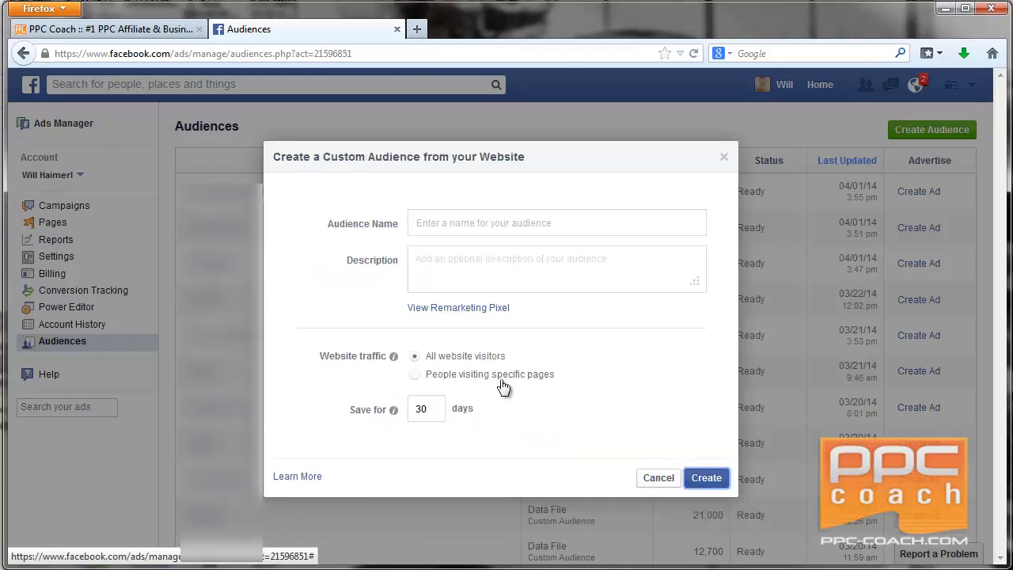
left_click(449, 224)
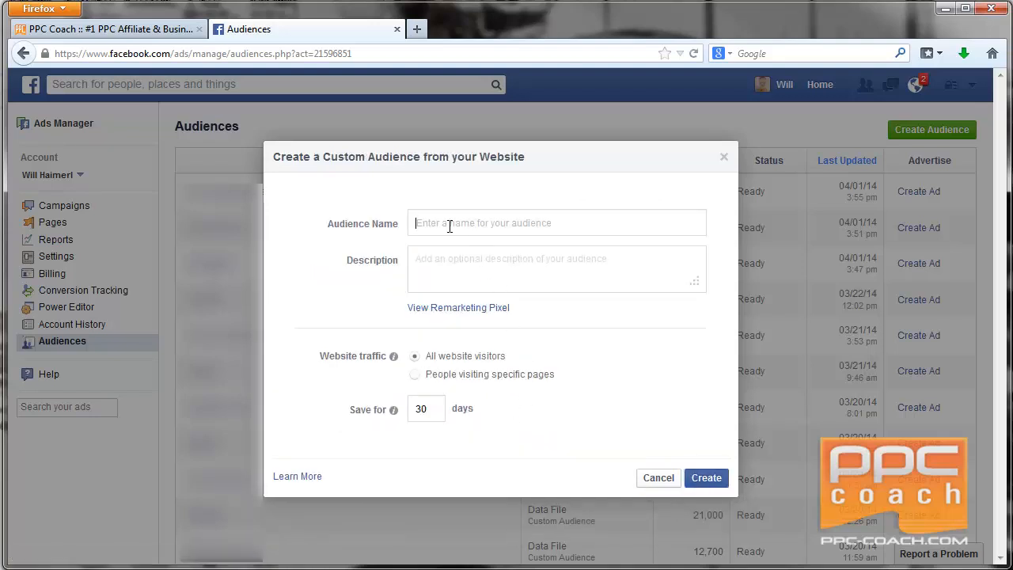
type("PPc")
key("BackSpace")
type("C-Coach.com")
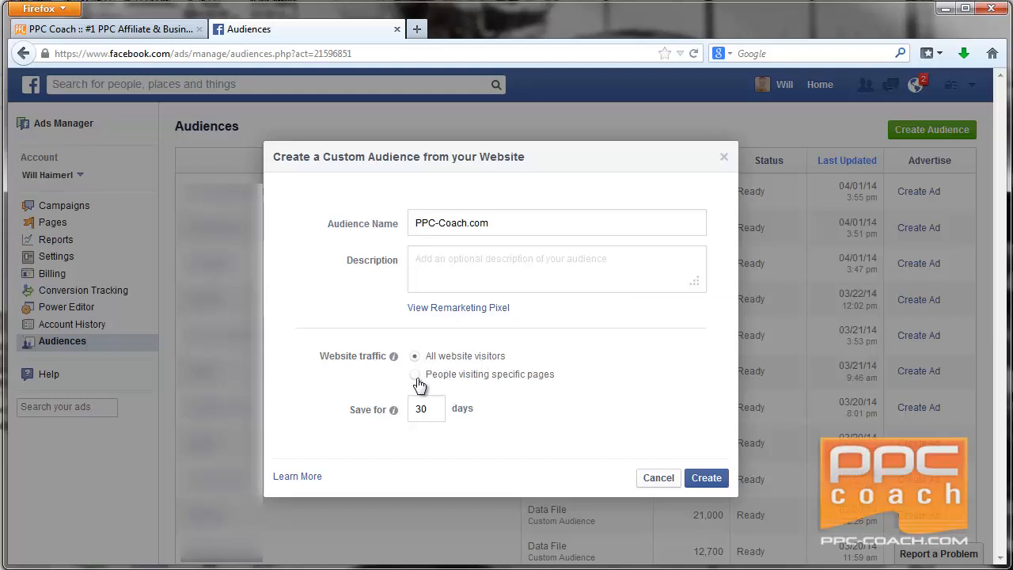
left_click(414, 374)
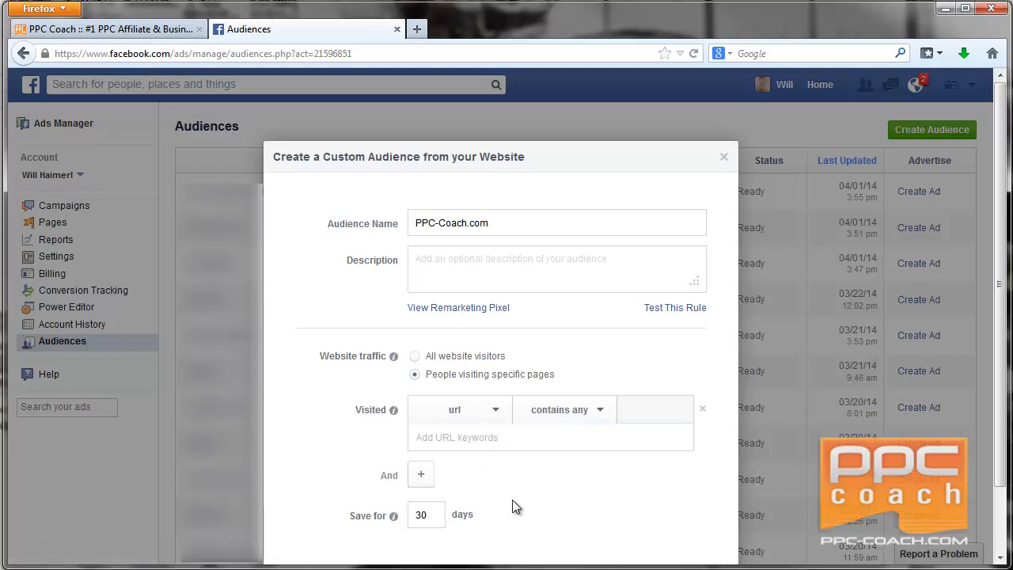
scroll(511, 409, "down", 2)
double_click(419, 443)
left_click(513, 426)
left_click(440, 287)
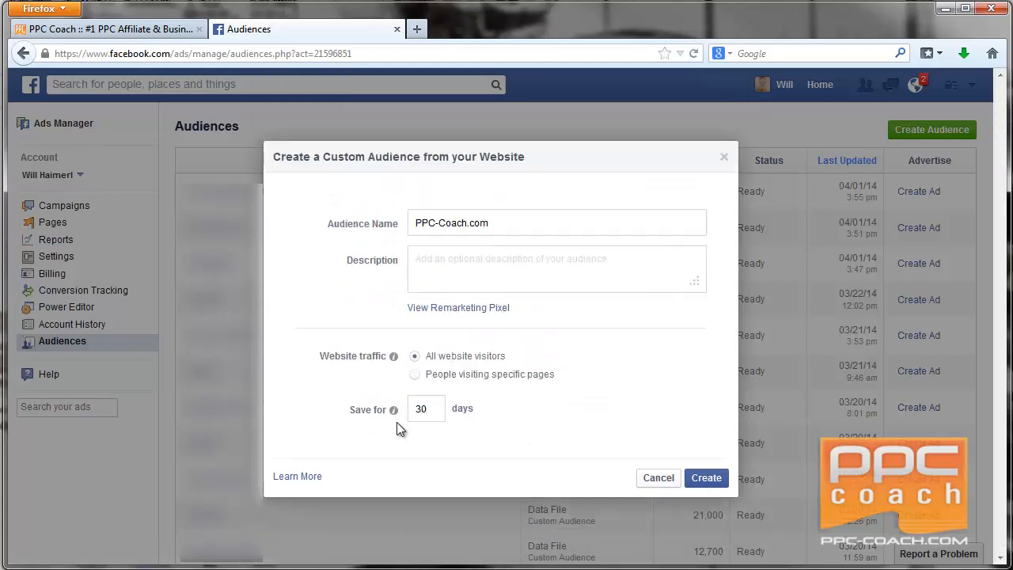
left_click_drag(434, 406, 405, 406)
mouse_move(393, 410)
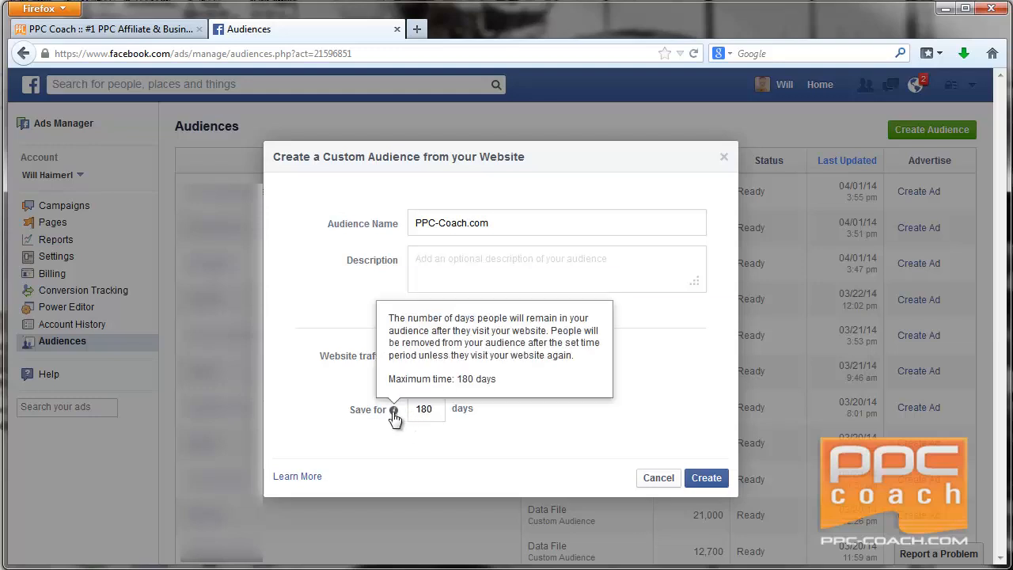
left_click(705, 477)
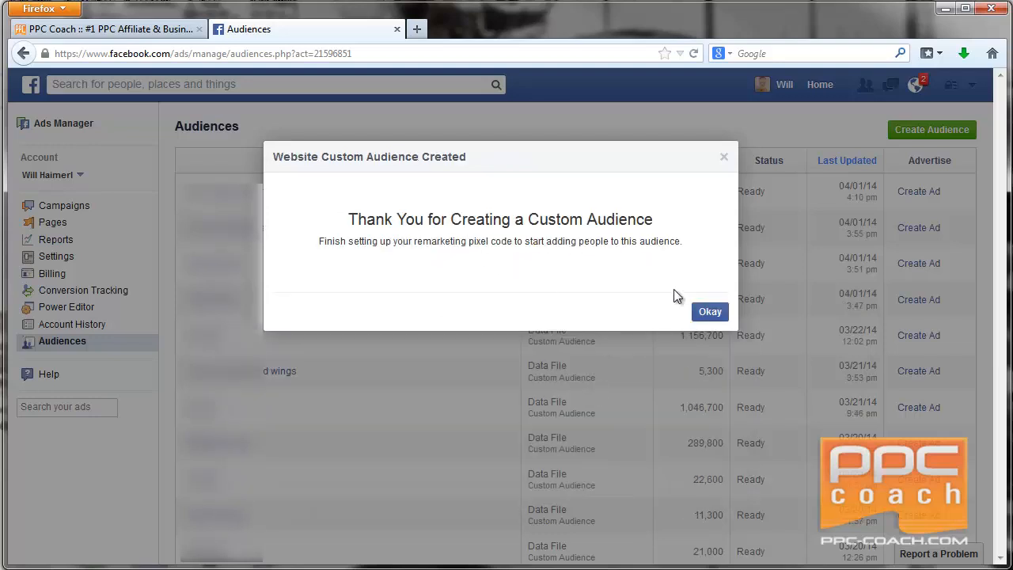
Log in to the WordPress dashboard and go to Appearance > Editor for the theme.
left_click(710, 311)
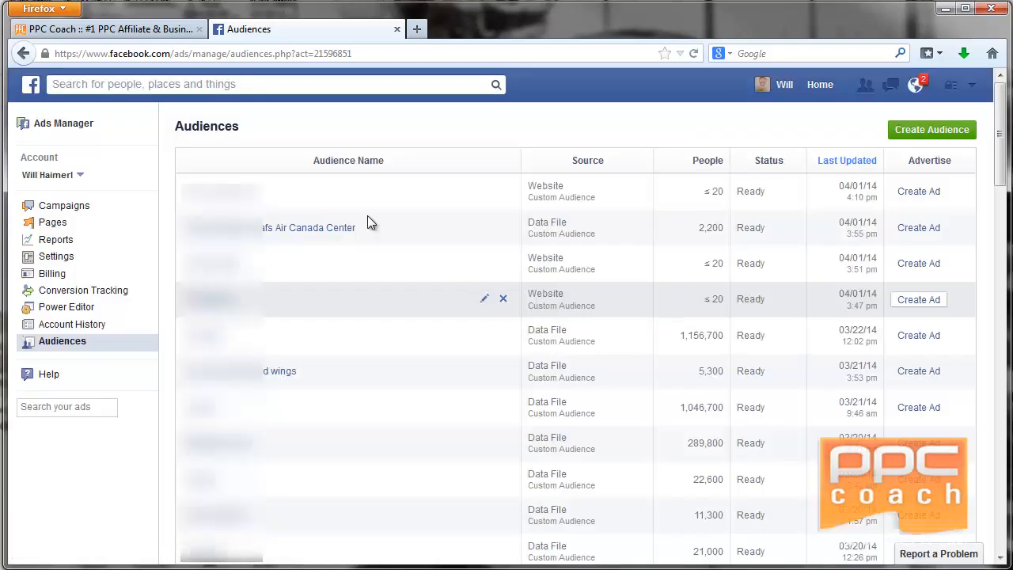
left_click(113, 29)
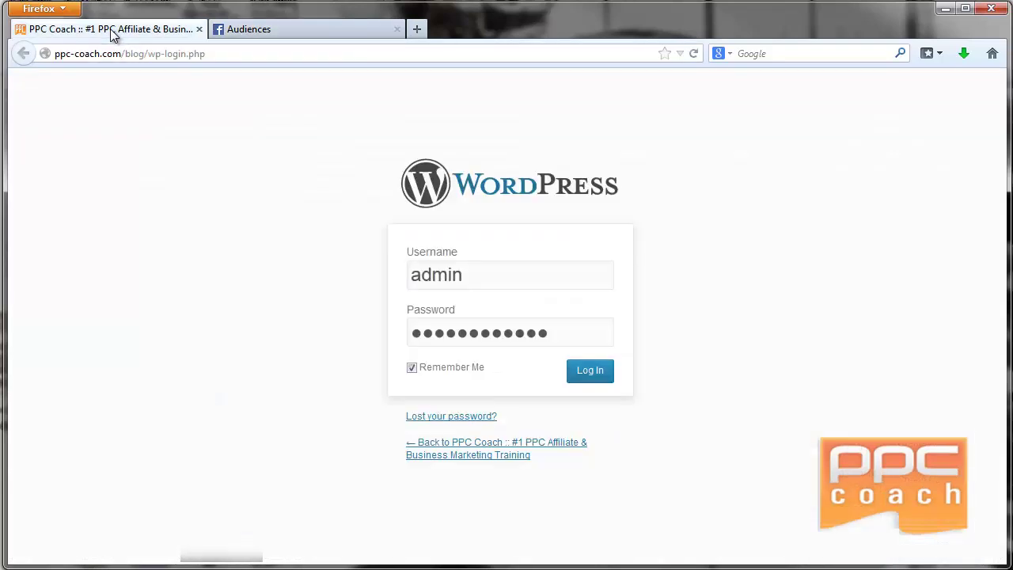
left_click(586, 371)
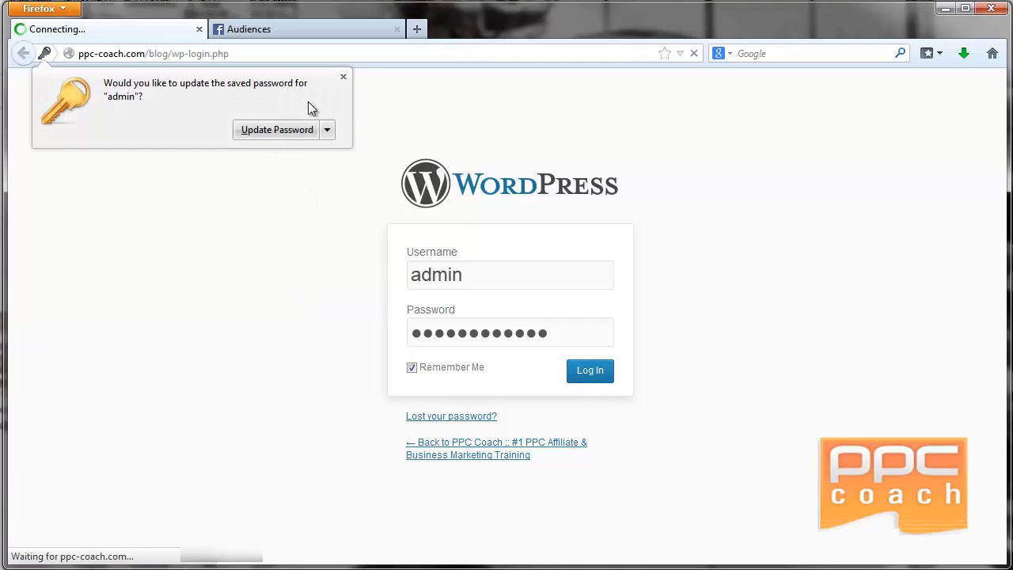
left_click(343, 77)
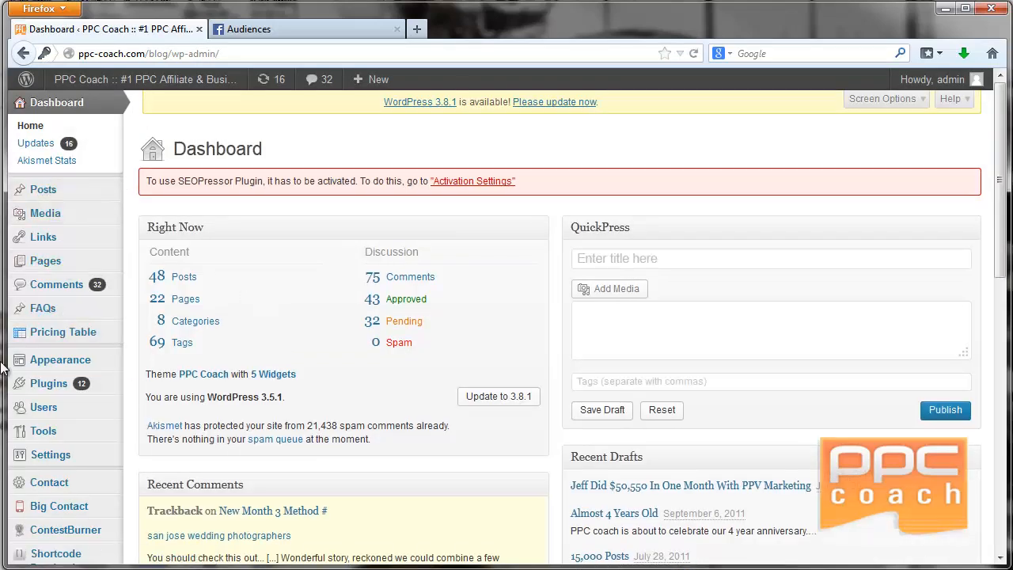
mouse_move(60, 360)
left_click(149, 411)
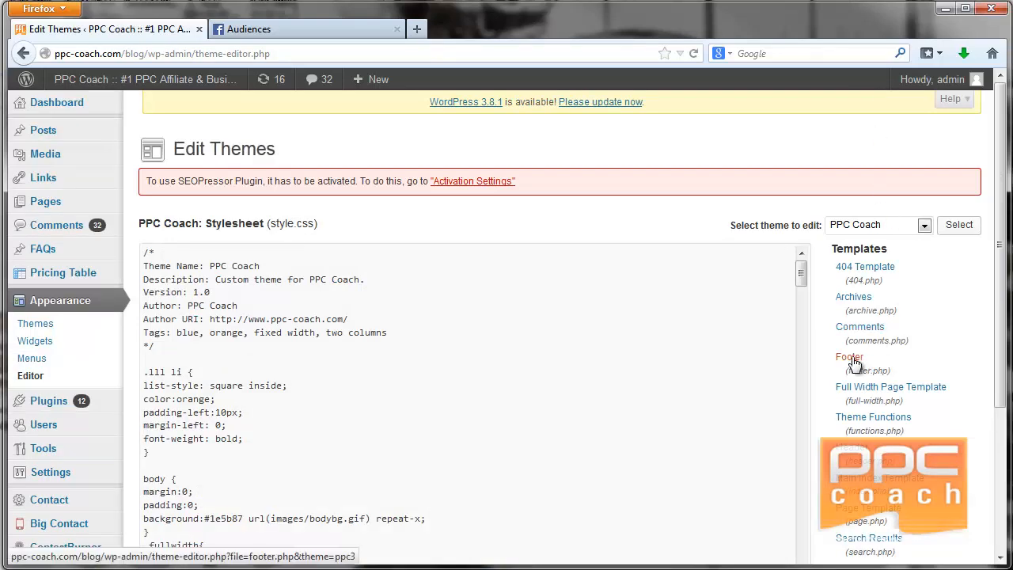
Paste the Facebook pixel script before </body> in footer.php and update the file.
left_click(849, 357)
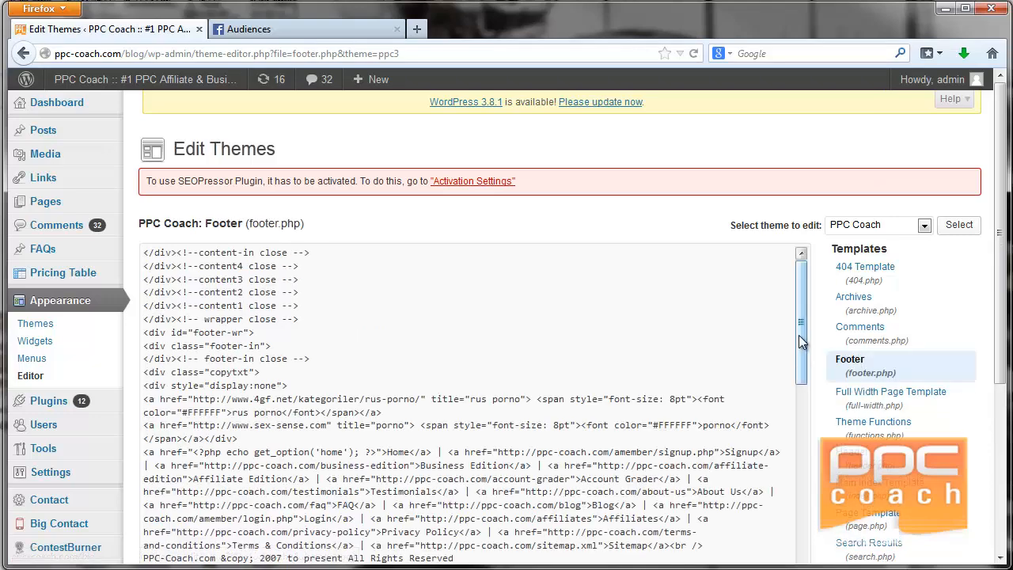
left_click_drag(800, 273, 808, 475)
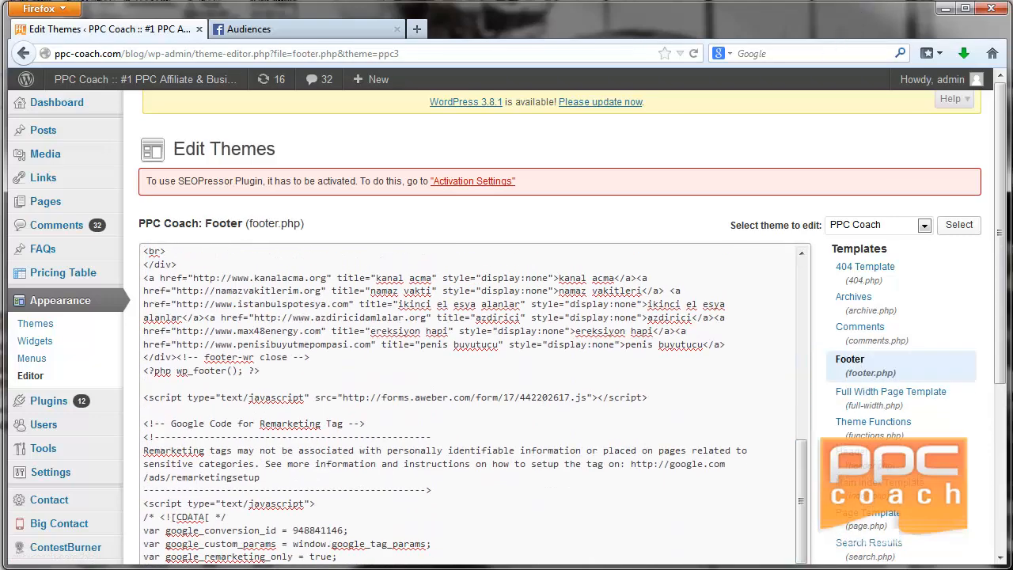
left_click_drag(998, 214, 996, 408)
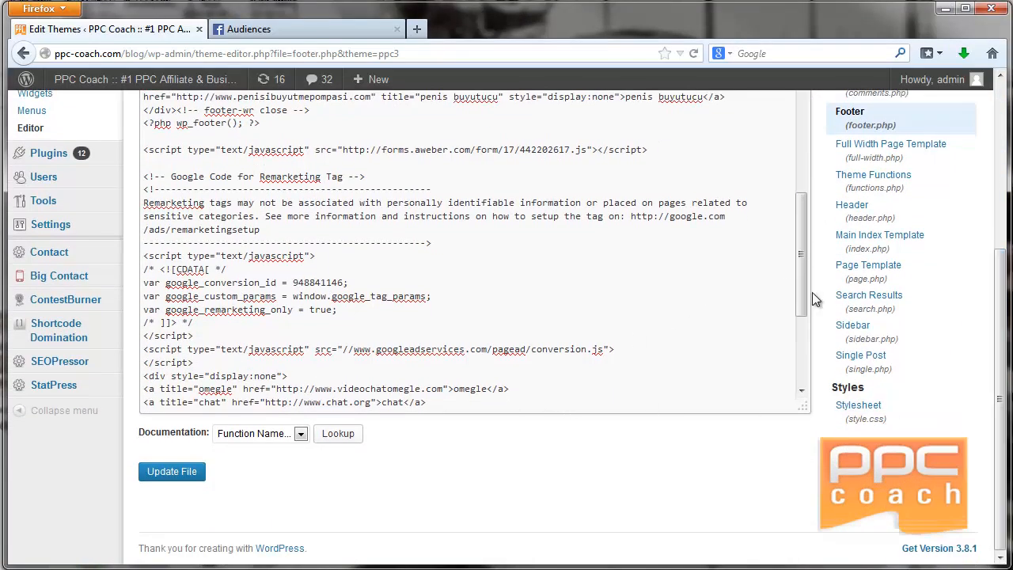
left_click_drag(800, 253, 800, 388)
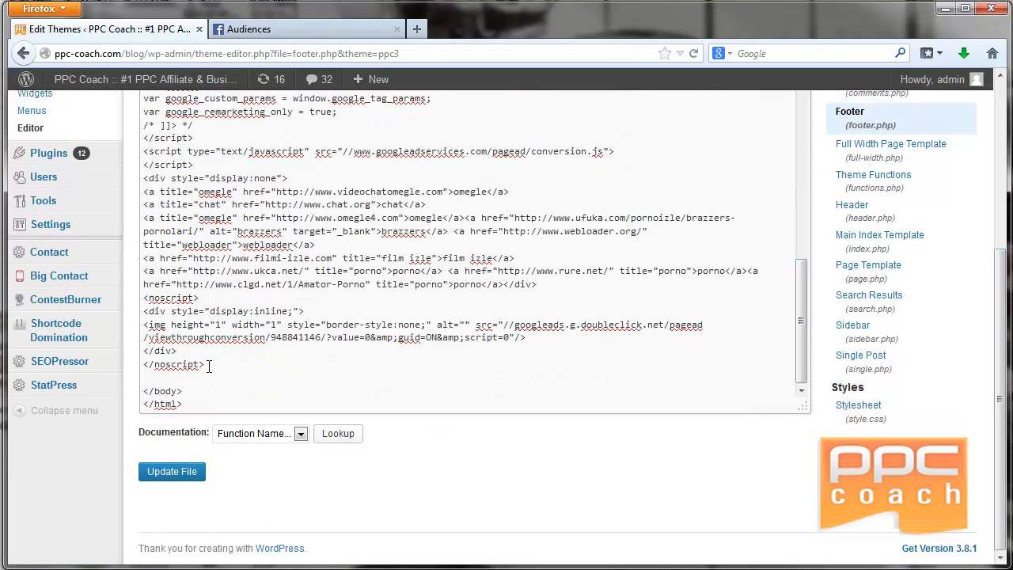
right_click(154, 377)
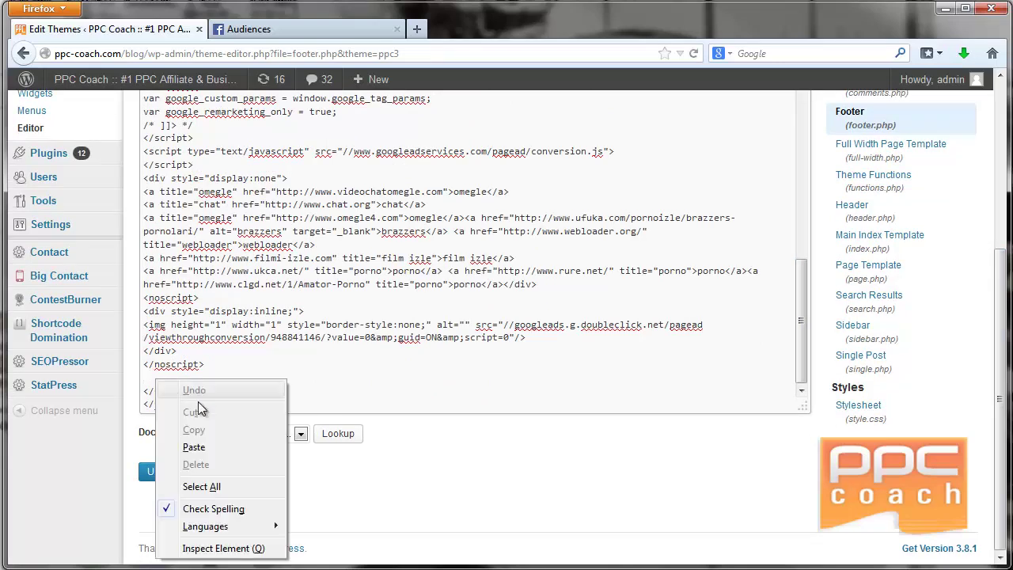
left_click(190, 445)
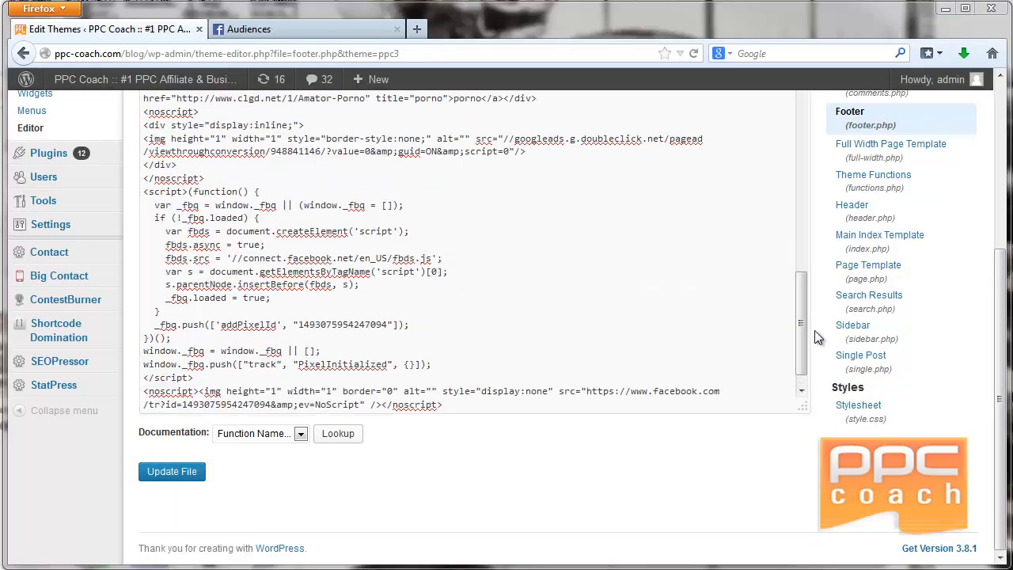
scroll(475, 277, "down", 1)
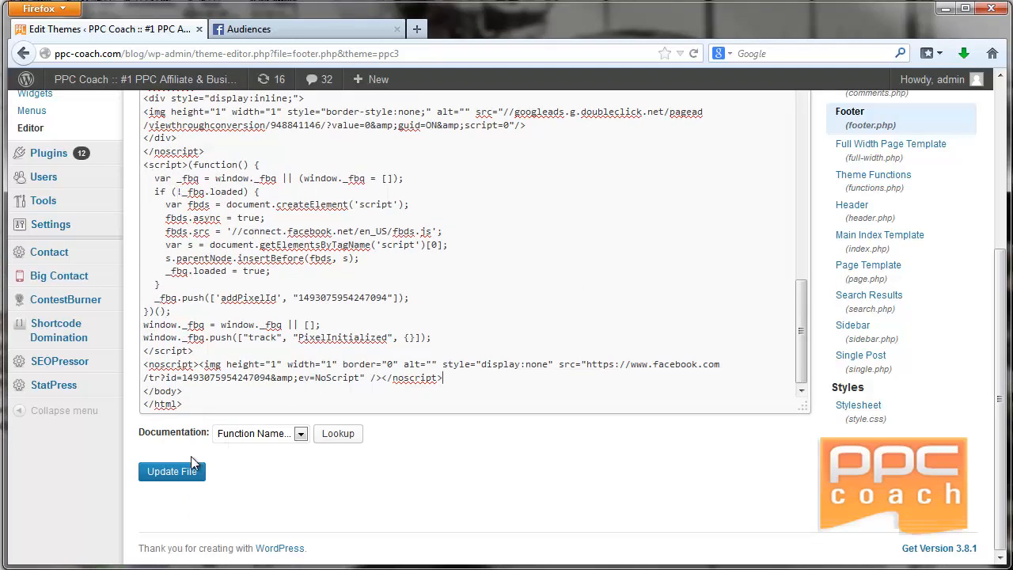
left_click(171, 471)
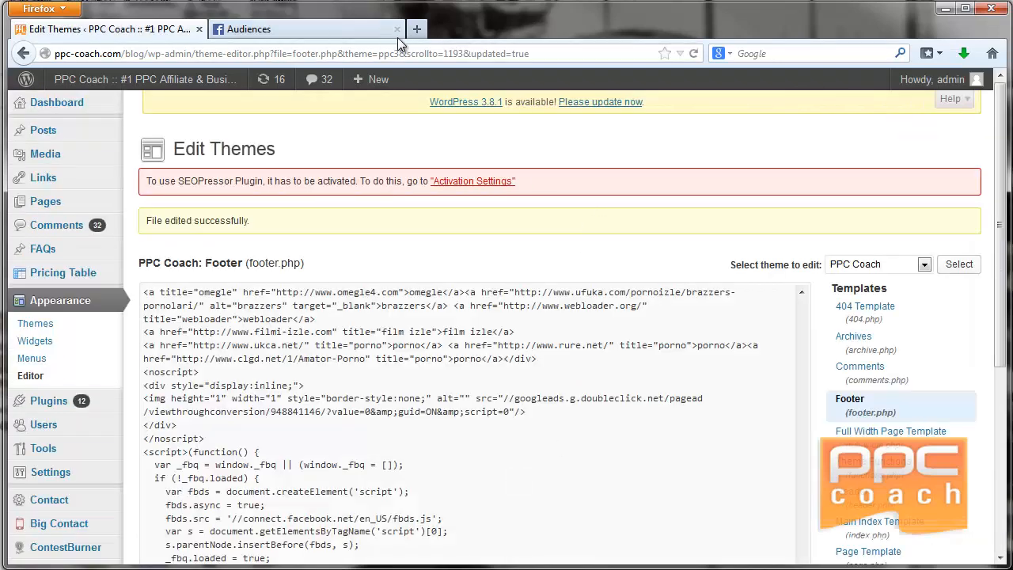
Load ppc-coach.com in a new tab and dismiss its email sign-up popup.
left_click(414, 30)
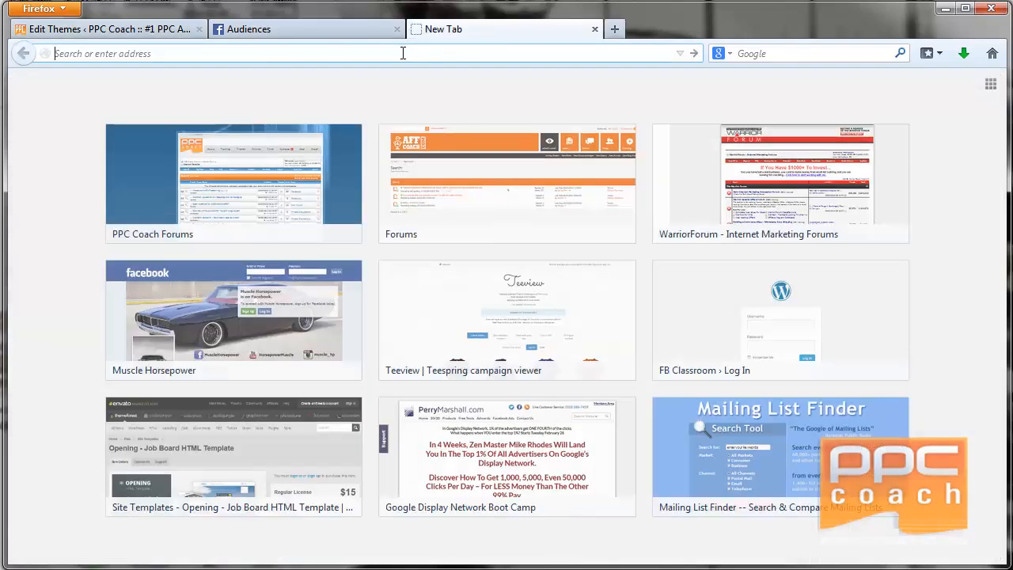
type("ppc-coach.com/")
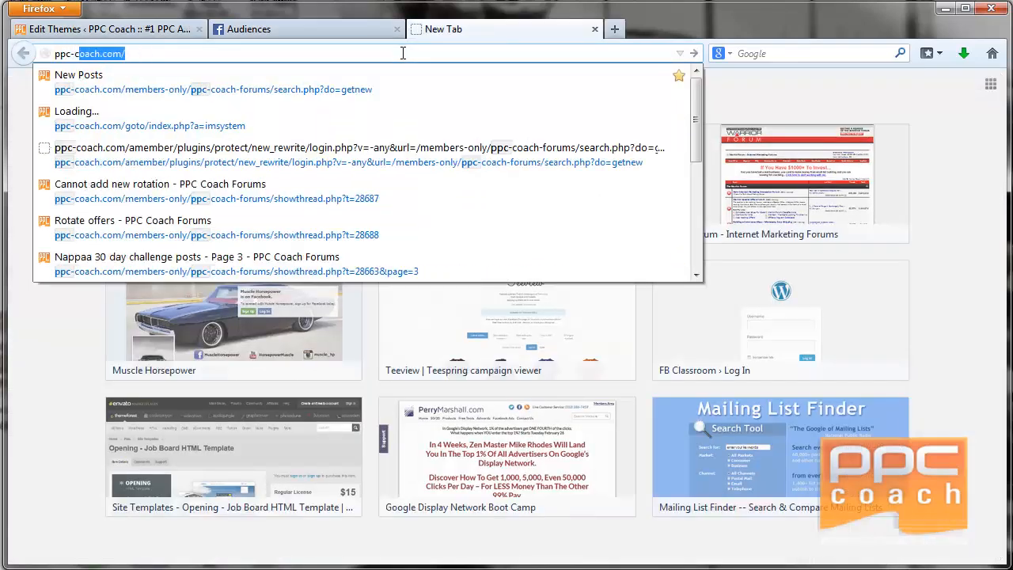
key("Return")
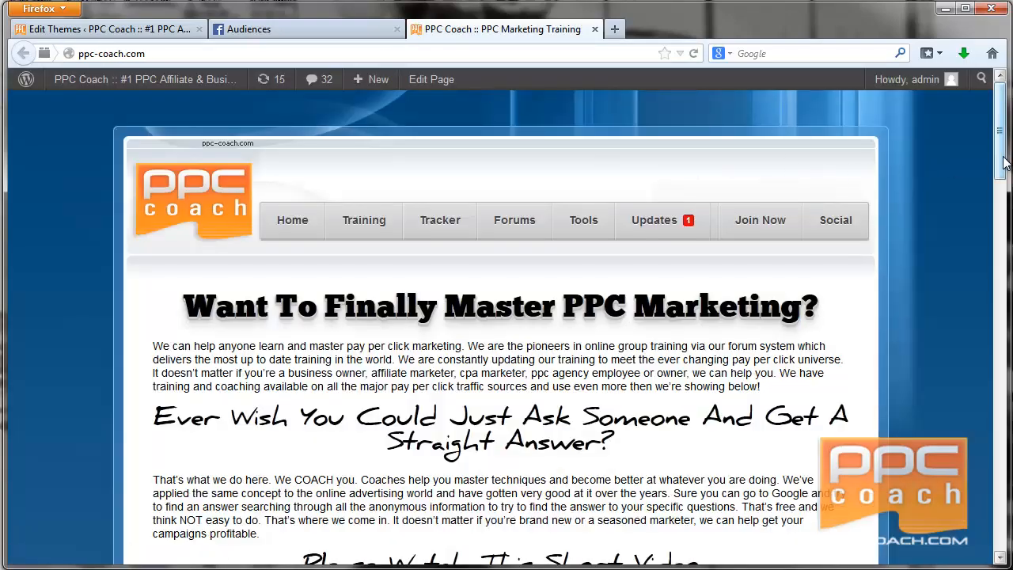
left_click_drag(999, 150, 976, 498)
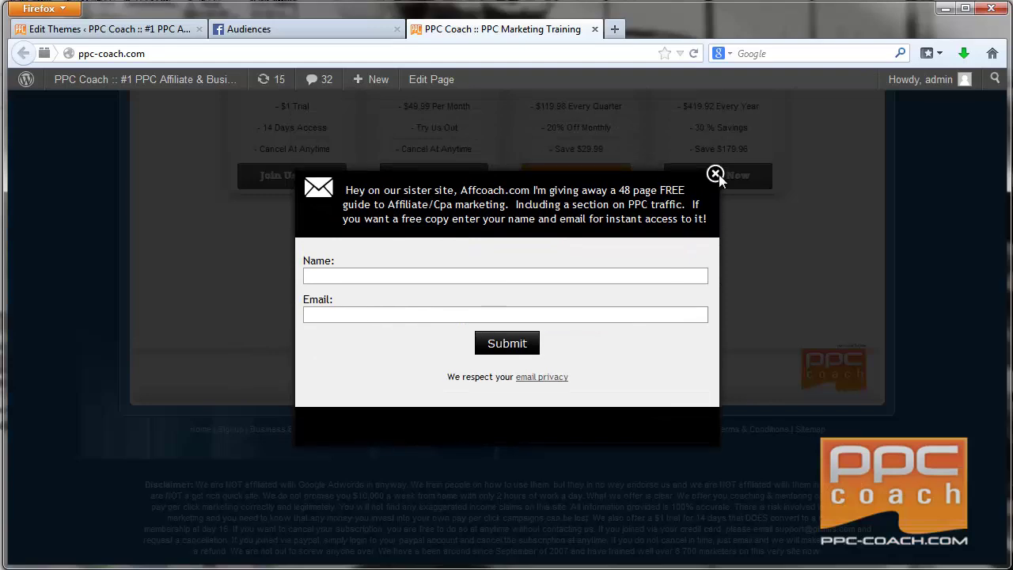
left_click(714, 173)
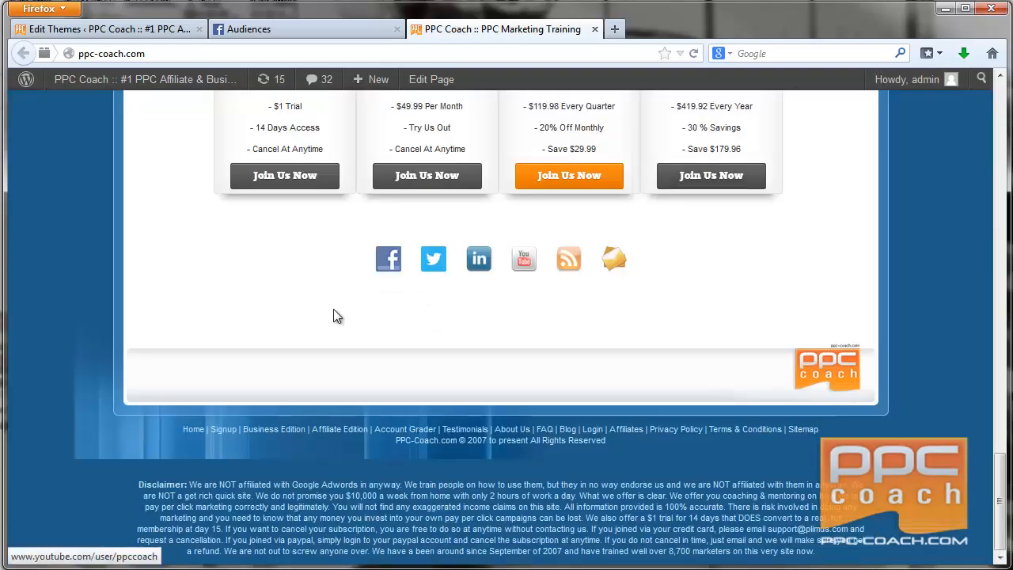
right_click(247, 293)
View the page source and highlight the Facebook pixel script near its end.
left_click(310, 439)
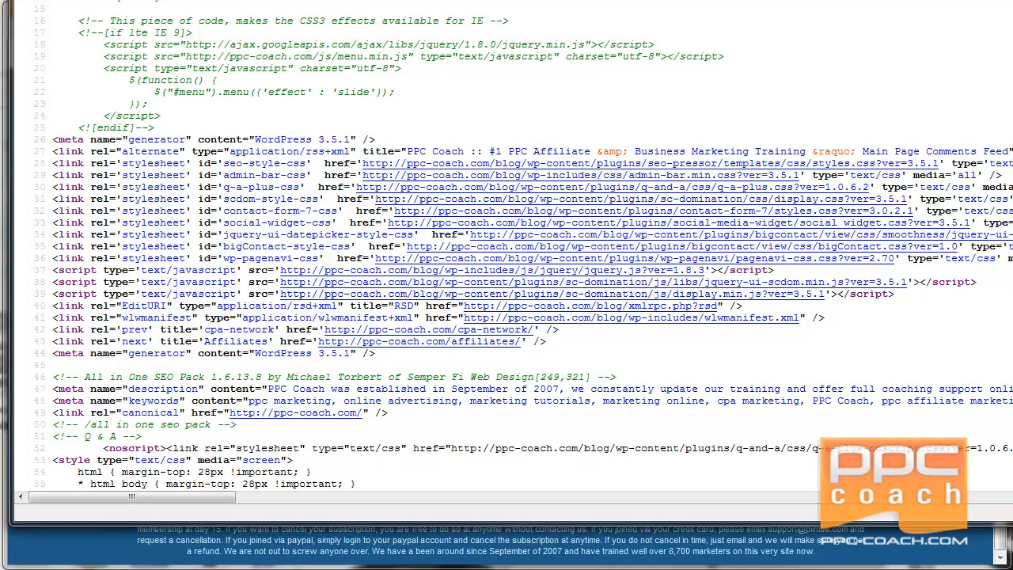
key("End")
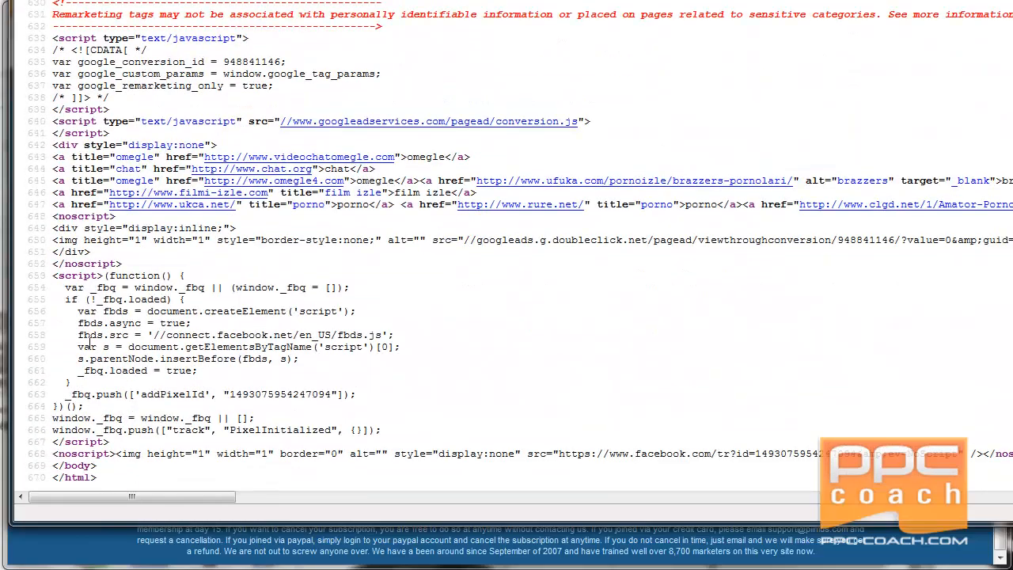
mouse_move(52, 275)
left_mouse_down()
mouse_move(115, 288)
mouse_move(111, 441)
left_mouse_up()
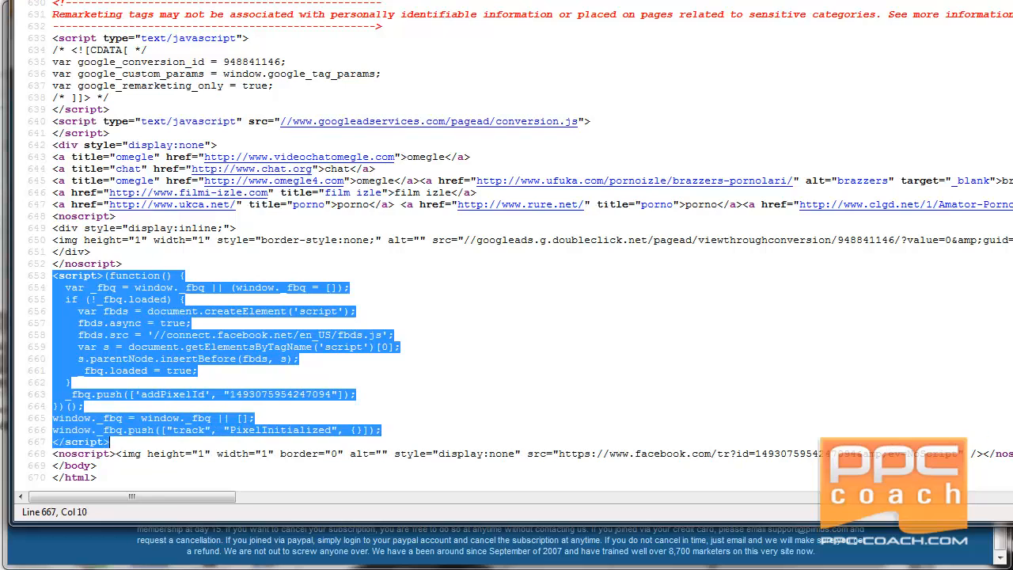
left_click_drag(971, 439, 1005, 453)
left_click(701, 390)
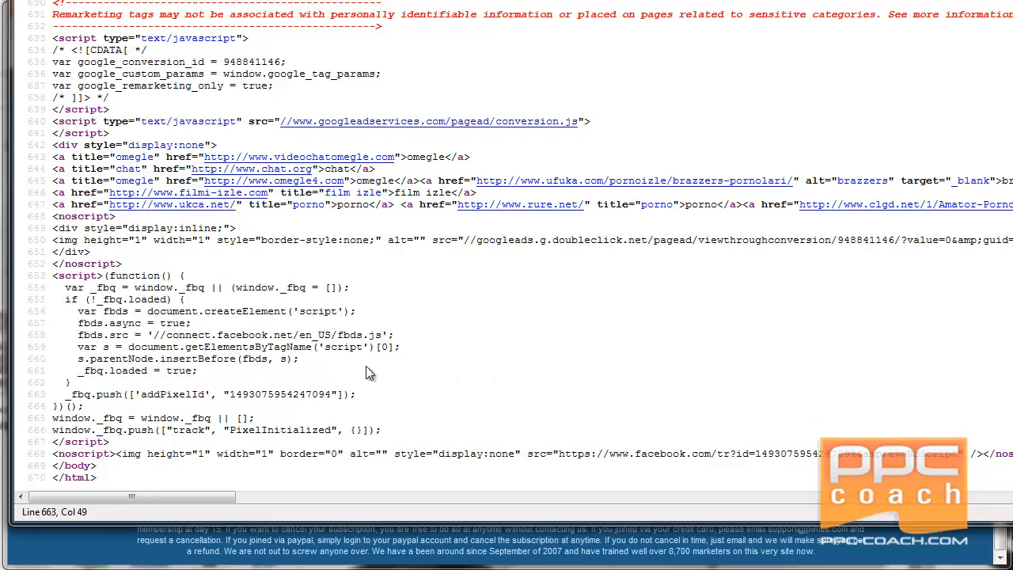